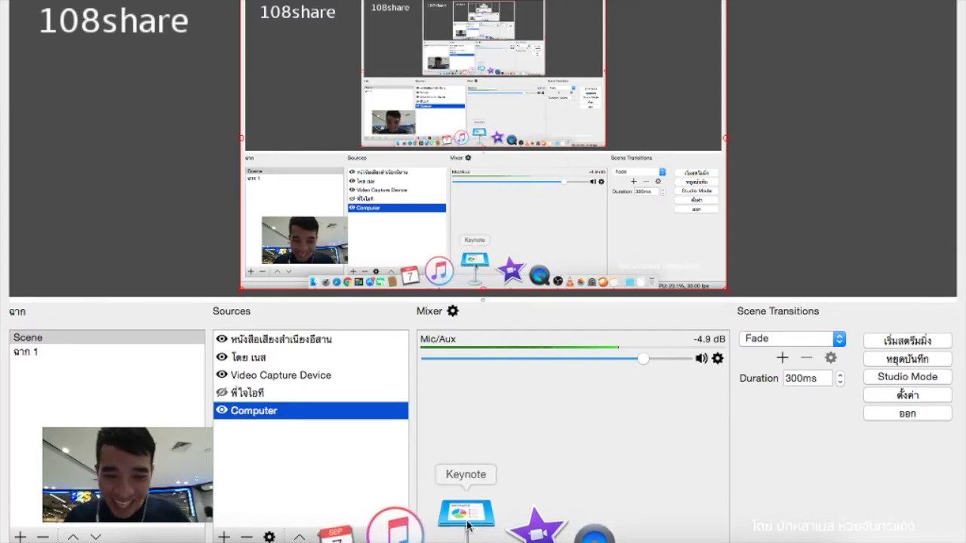
Step: Switch to the travel video project open in iMovie
{"action": "left_click", "coordinate": [486, 531]}
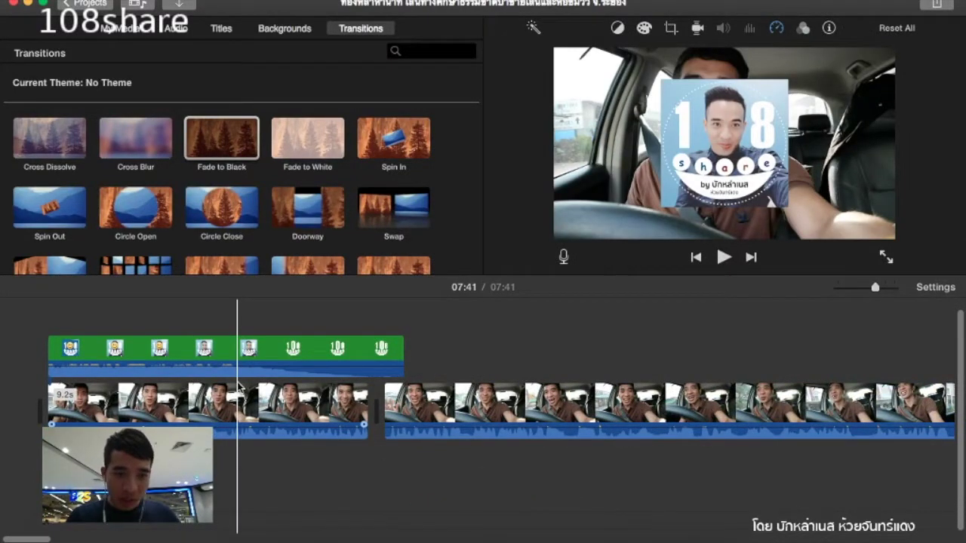
{"action": "left_click", "coordinate": [50, 355]}
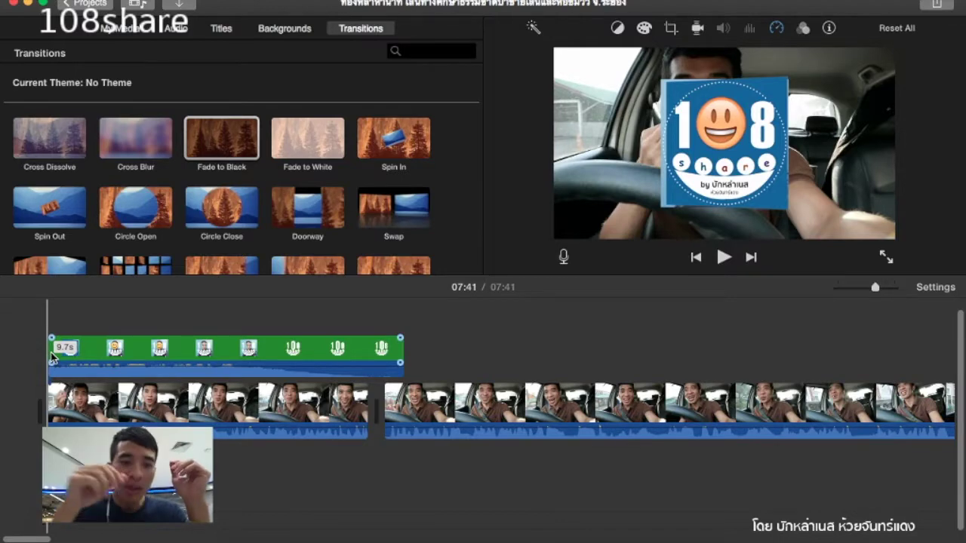
{"action": "key", "text": "Delete"}
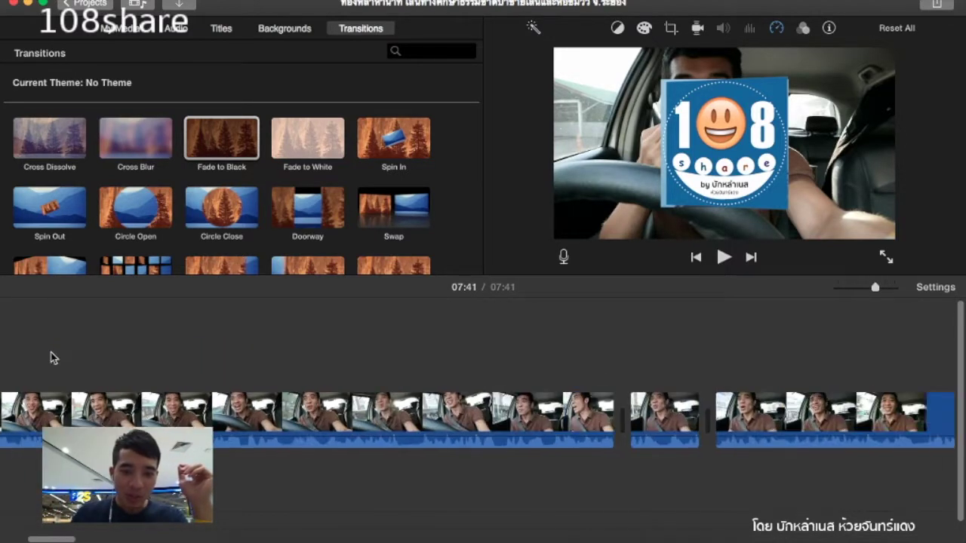
{"action": "key", "text": "super+z"}
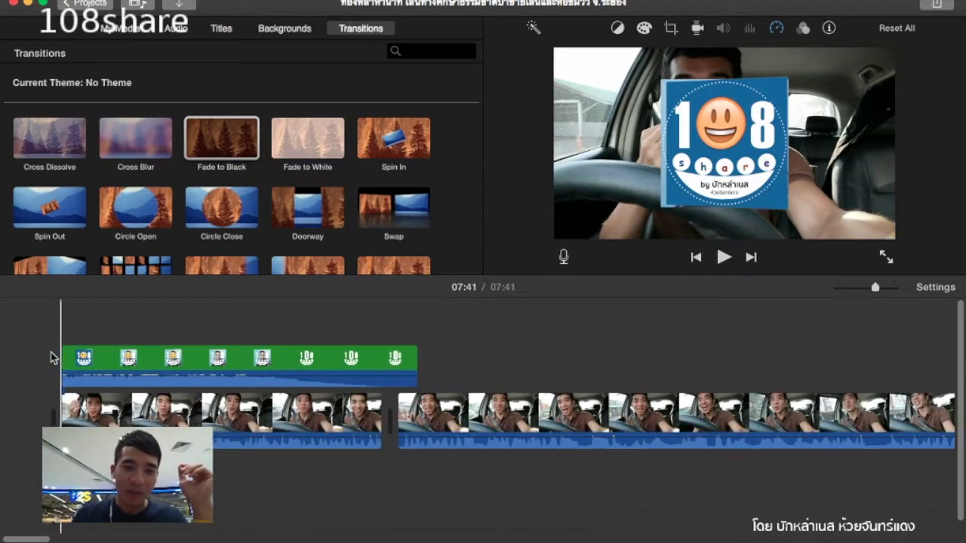
Step: Place the playhead at the start of the timeline and dismiss the public Wi-Fi login window
{"action": "left_click", "coordinate": [33, 309]}
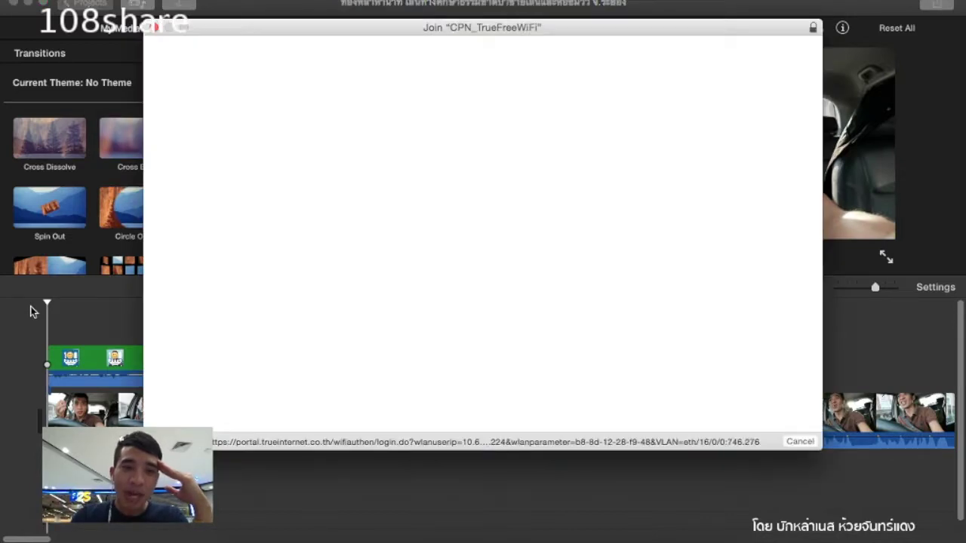
{"action": "left_click", "coordinate": [155, 27]}
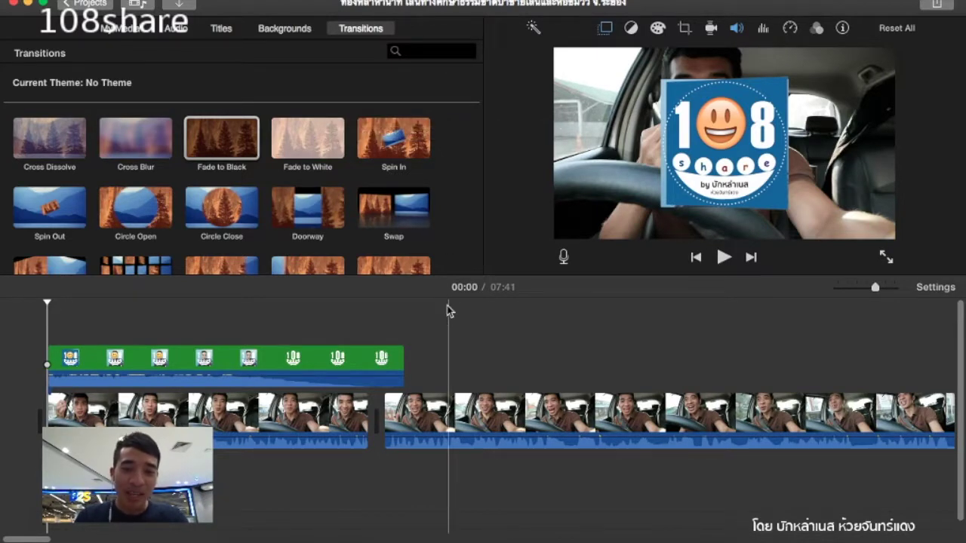
{"action": "scroll", "coordinate": [443, 335], "scroll_direction": "right", "scroll_amount": 3}
{"action": "scroll", "coordinate": [444, 335], "scroll_direction": "right", "scroll_amount": 10}
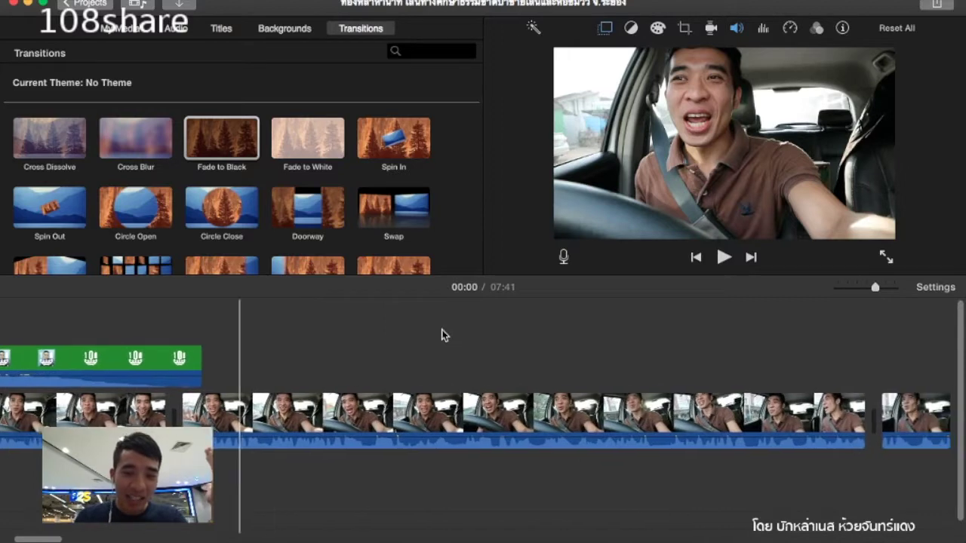
{"action": "scroll", "coordinate": [442, 335], "scroll_direction": "right", "scroll_amount": 2}
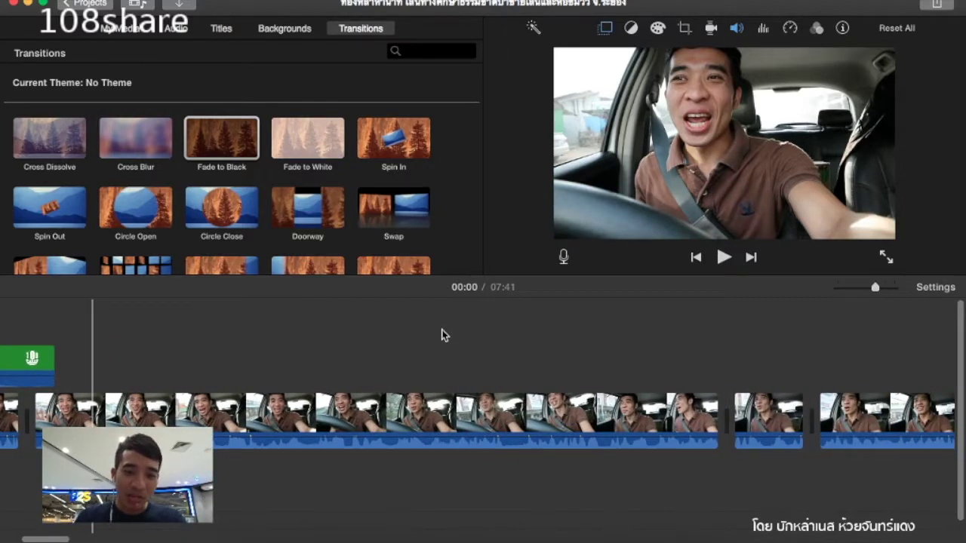
{"action": "scroll", "coordinate": [444, 335], "scroll_direction": "left", "scroll_amount": 7}
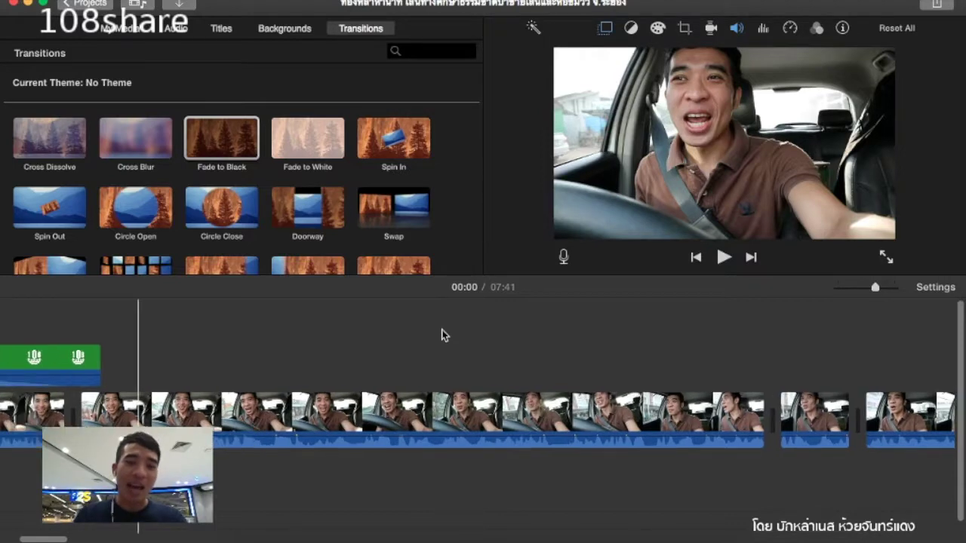
{"action": "scroll", "coordinate": [444, 335], "scroll_direction": "left", "scroll_amount": 2}
{"action": "left_click", "coordinate": [312, 306]}
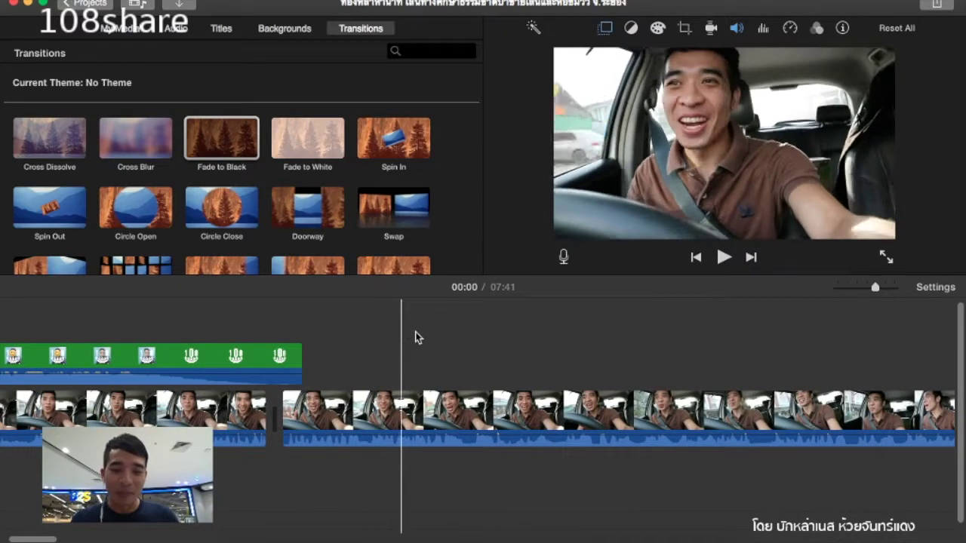
Step: Add the video โลโก้ระหว่างรายการ และจบรายการ from the YouTuber VLOG folder as an overlay starting at the map clip
{"action": "scroll", "coordinate": [581, 365], "scroll_direction": "right", "scroll_amount": 10}
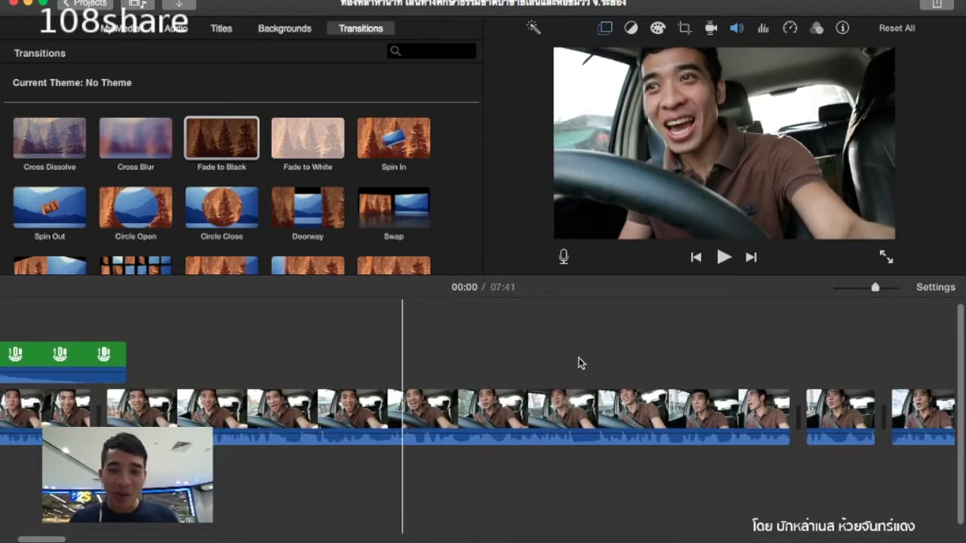
{"action": "scroll", "coordinate": [579, 364], "scroll_direction": "right", "scroll_amount": 10}
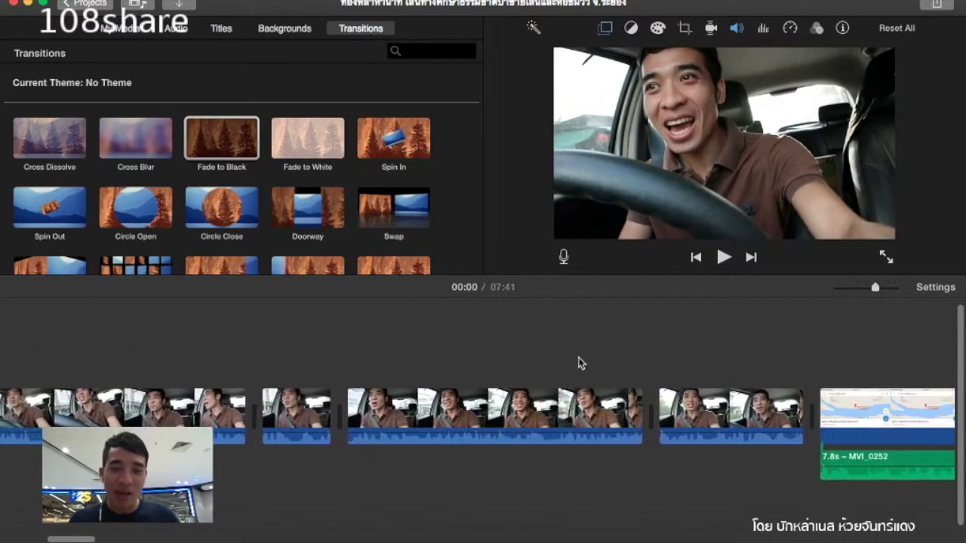
{"action": "scroll", "coordinate": [579, 364], "scroll_direction": "right", "scroll_amount": 5}
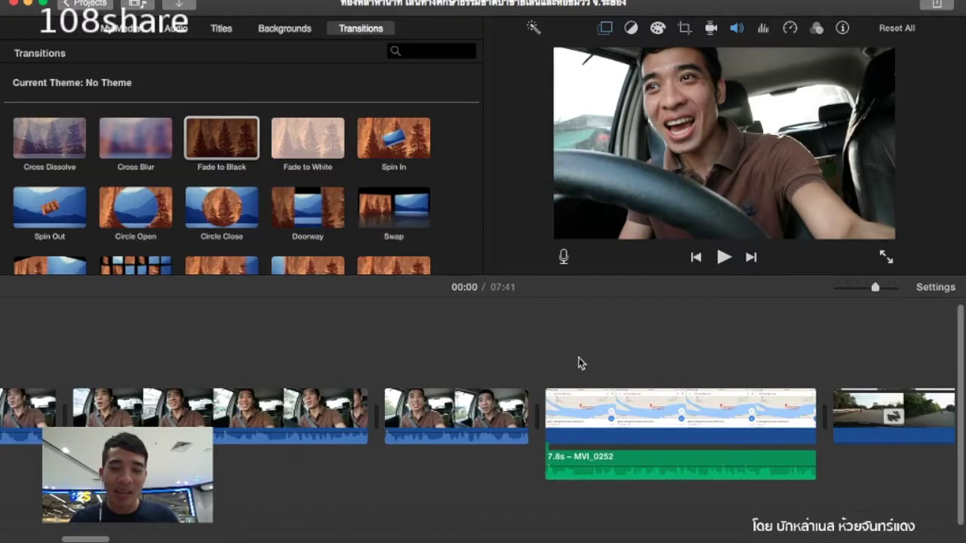
{"action": "scroll", "coordinate": [578, 364], "scroll_direction": "right", "scroll_amount": 15}
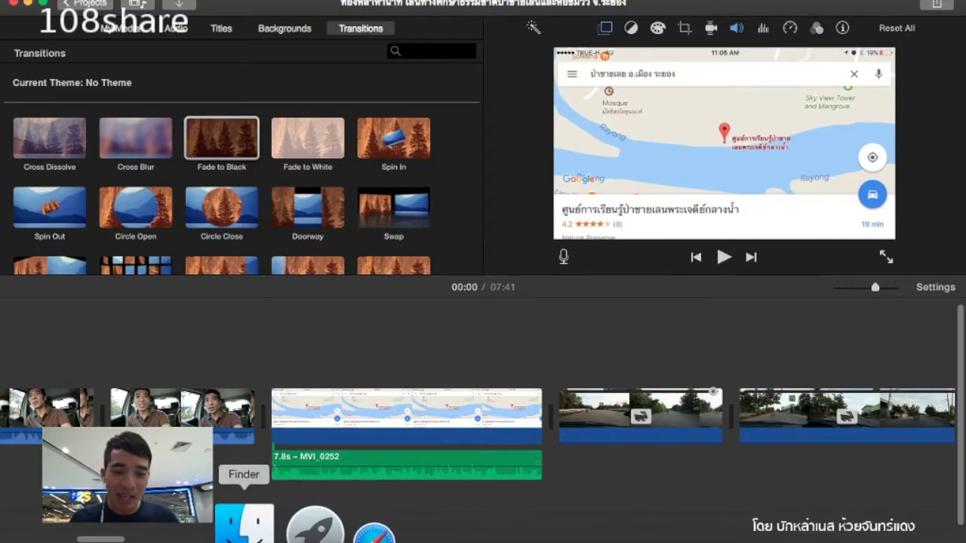
{"action": "left_click", "coordinate": [254, 519]}
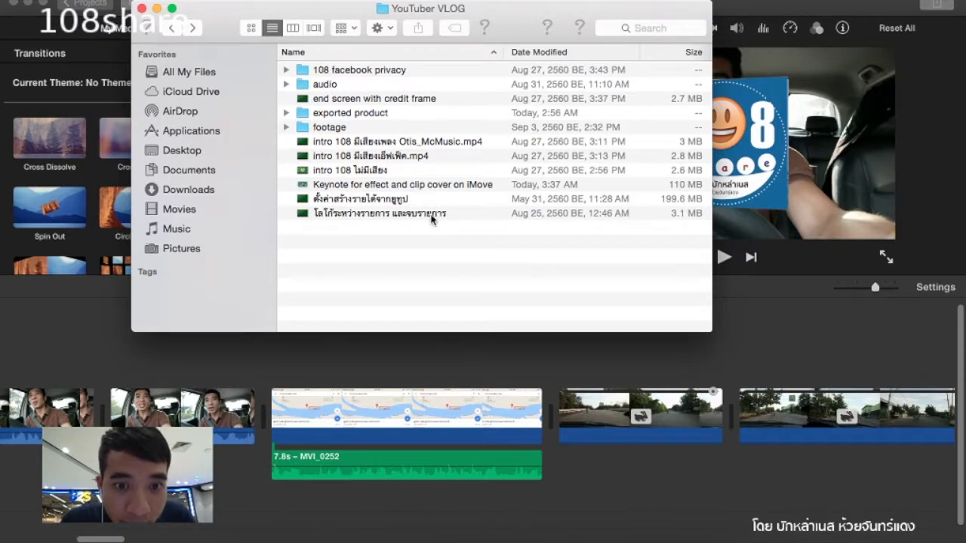
{"action": "left_click_drag", "start_coordinate": [408, 215], "coordinate": [273, 361]}
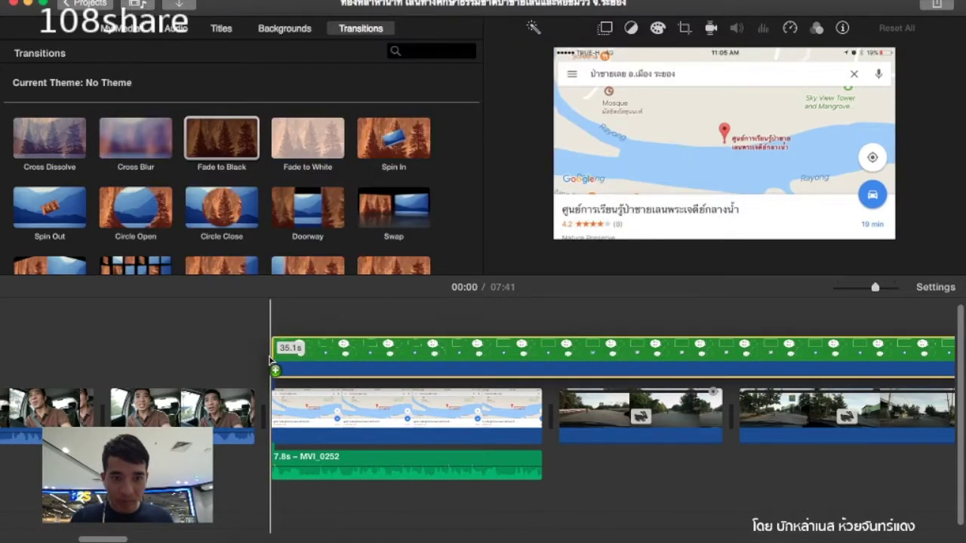
Step: Split the green overlay clip at 01:04, just after its end-screen graphics, and delete the part before the split
{"action": "scroll", "coordinate": [498, 300], "scroll_direction": "right", "scroll_amount": 10}
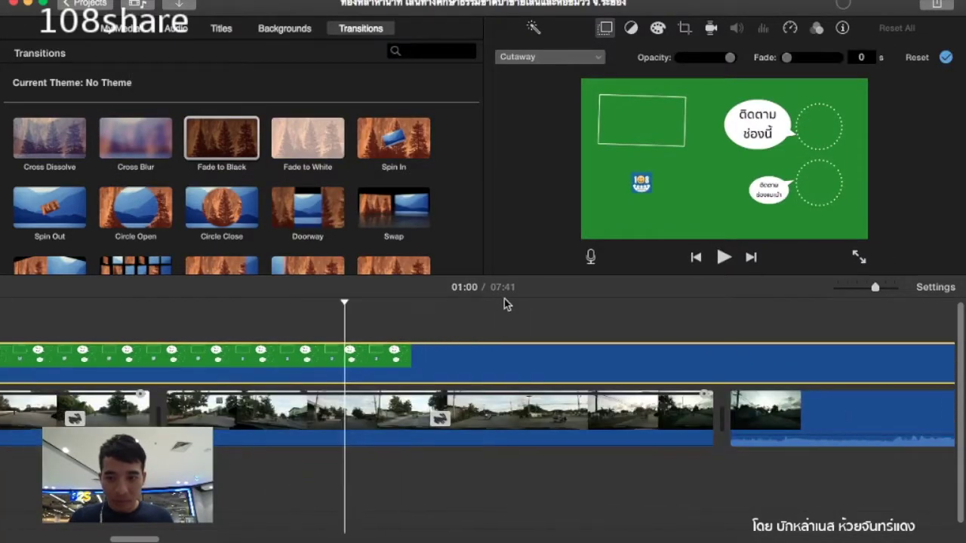
{"action": "scroll", "coordinate": [504, 300], "scroll_direction": "right", "scroll_amount": 10}
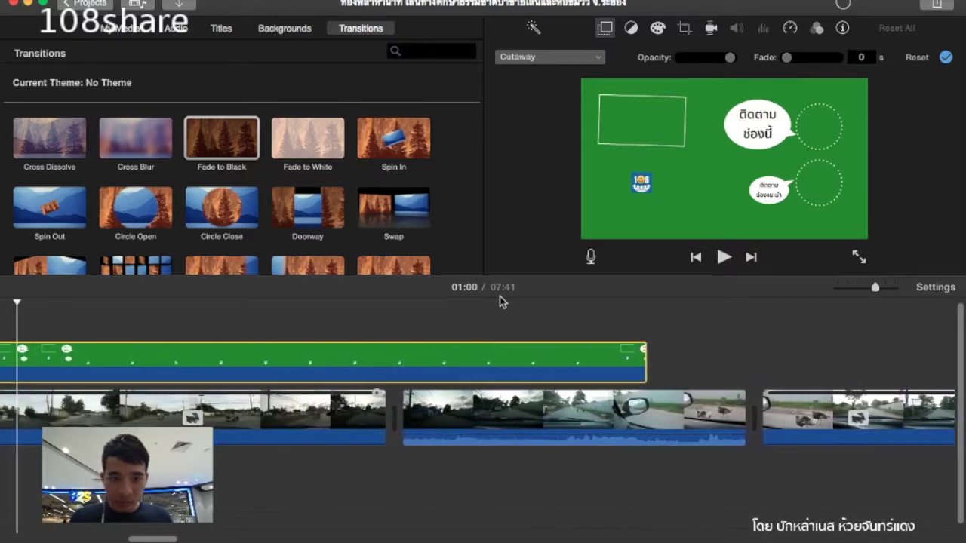
{"action": "scroll", "coordinate": [500, 302], "scroll_direction": "left", "scroll_amount": 2}
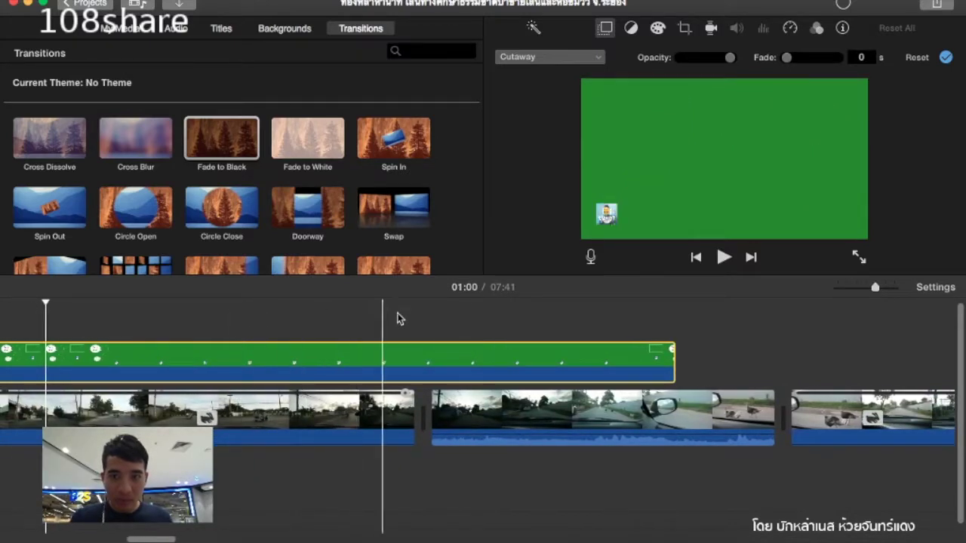
{"action": "scroll", "coordinate": [420, 317], "scroll_direction": "left", "scroll_amount": 10}
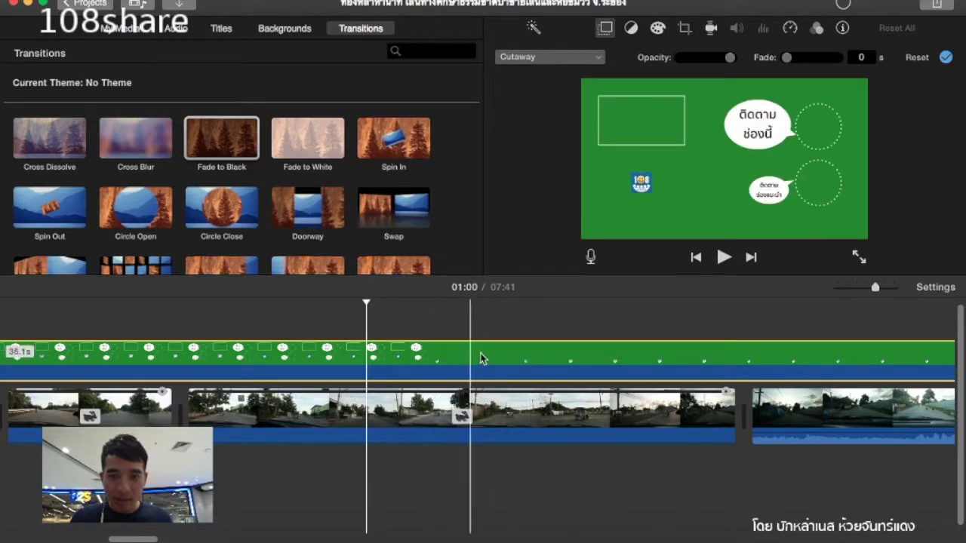
{"action": "left_click", "coordinate": [507, 359]}
{"action": "key", "text": "super+b"}
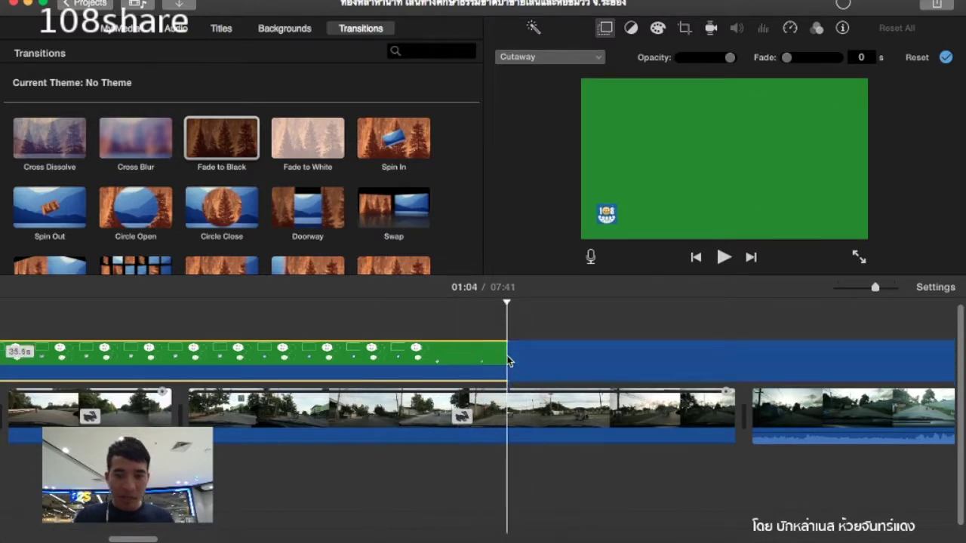
{"action": "left_click", "coordinate": [373, 353]}
{"action": "key", "text": "Delete"}
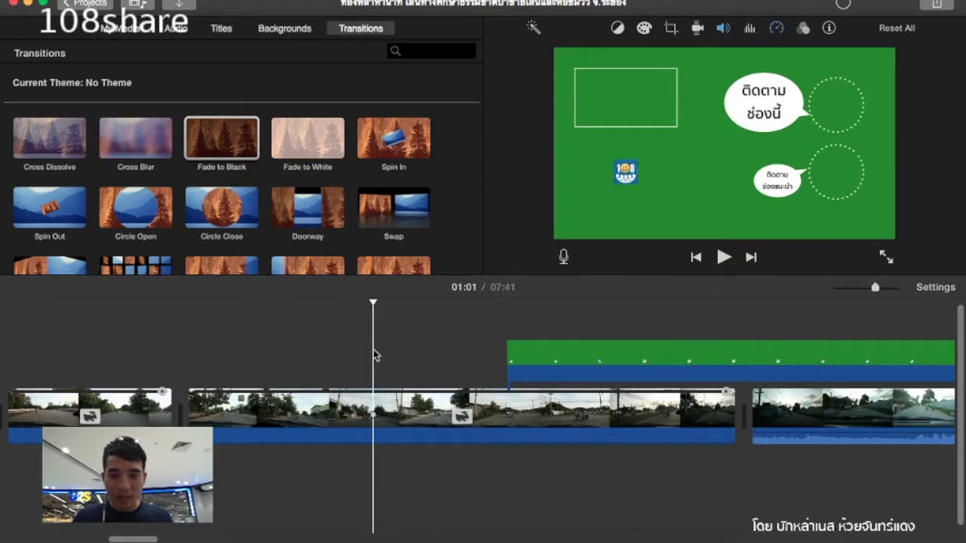
Step: Move the remaining green logo clip back along the timeline so it starts together with the map clip
{"action": "scroll", "coordinate": [372, 351], "scroll_direction": "right", "scroll_amount": 5}
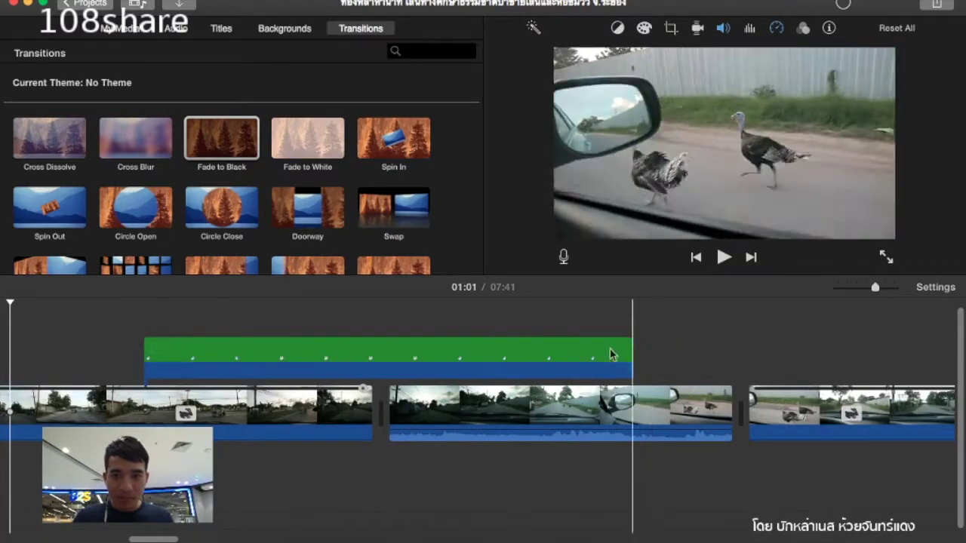
{"action": "scroll", "coordinate": [400, 351], "scroll_direction": "left", "scroll_amount": 8}
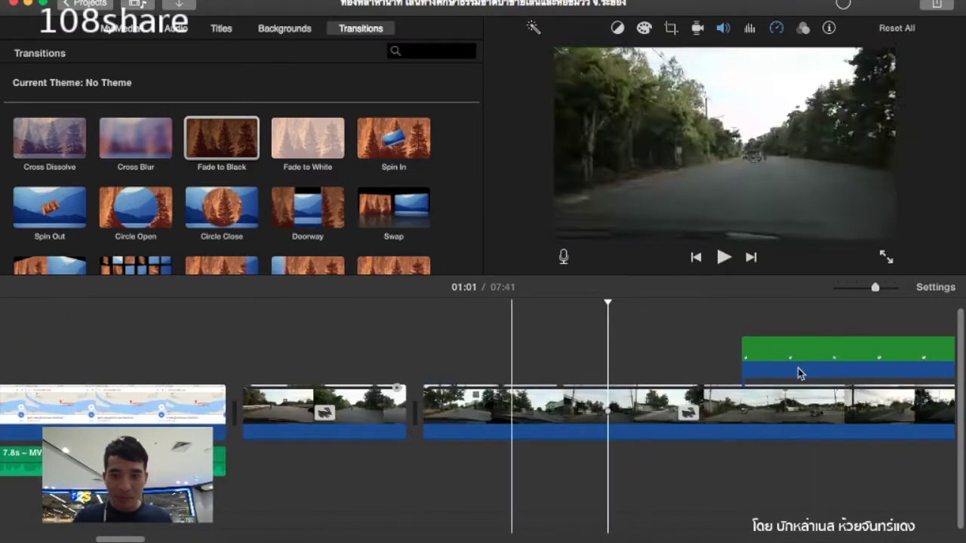
{"action": "left_click", "coordinate": [830, 353]}
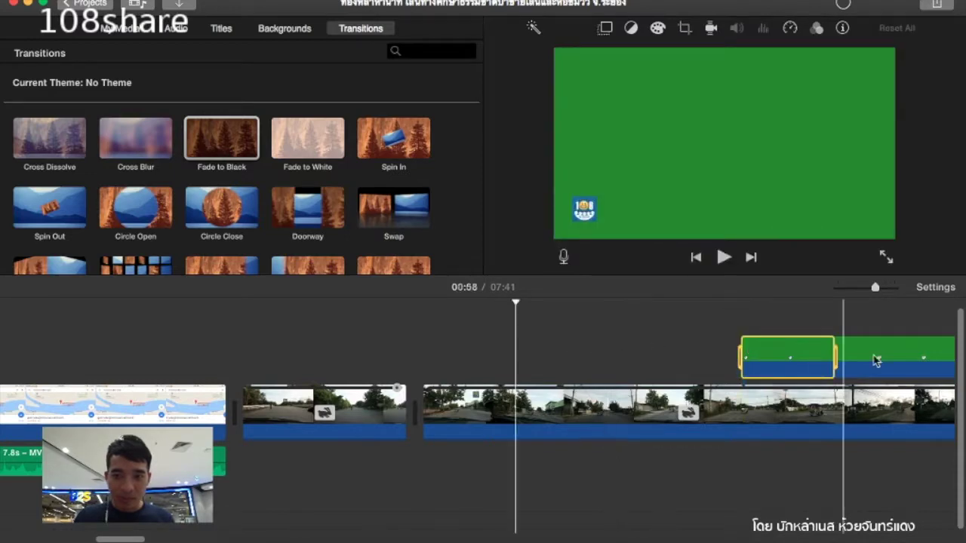
{"action": "left_click", "coordinate": [876, 361]}
{"action": "left_click_drag", "start_coordinate": [613, 361], "coordinate": [211, 339]}
{"action": "scroll", "coordinate": [211, 339], "scroll_direction": "left", "scroll_amount": 5}
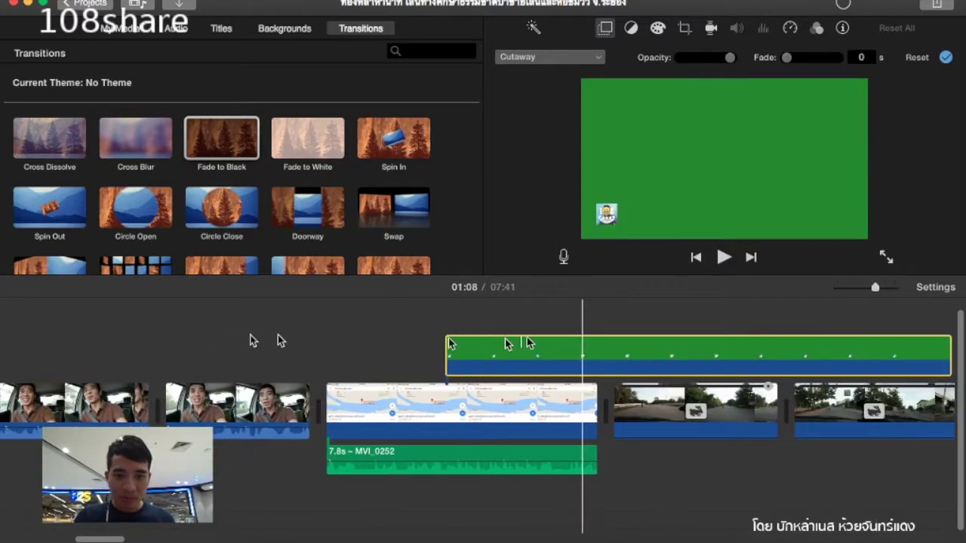
{"action": "left_click_drag", "start_coordinate": [524, 348], "coordinate": [399, 344]}
Step: Set the logo clip's overlay mode to Green/Blue Screen and play the transition into the map clip to check it
{"action": "left_click", "coordinate": [565, 57]}
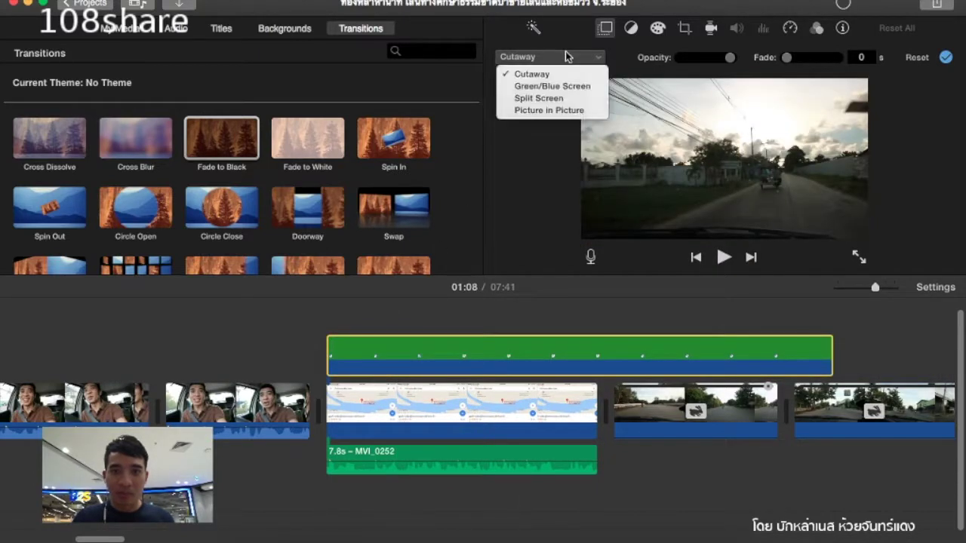
{"action": "left_click", "coordinate": [562, 85]}
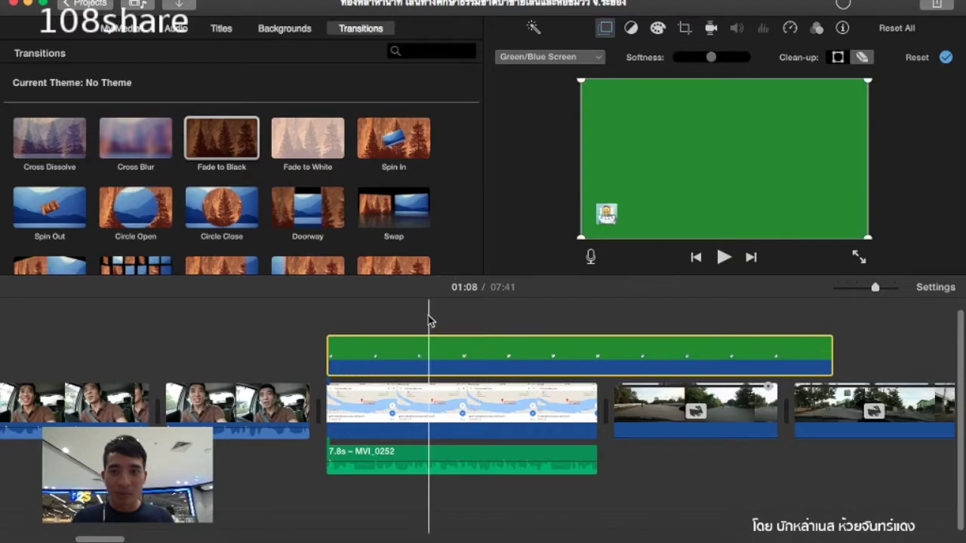
{"action": "left_click", "coordinate": [300, 329]}
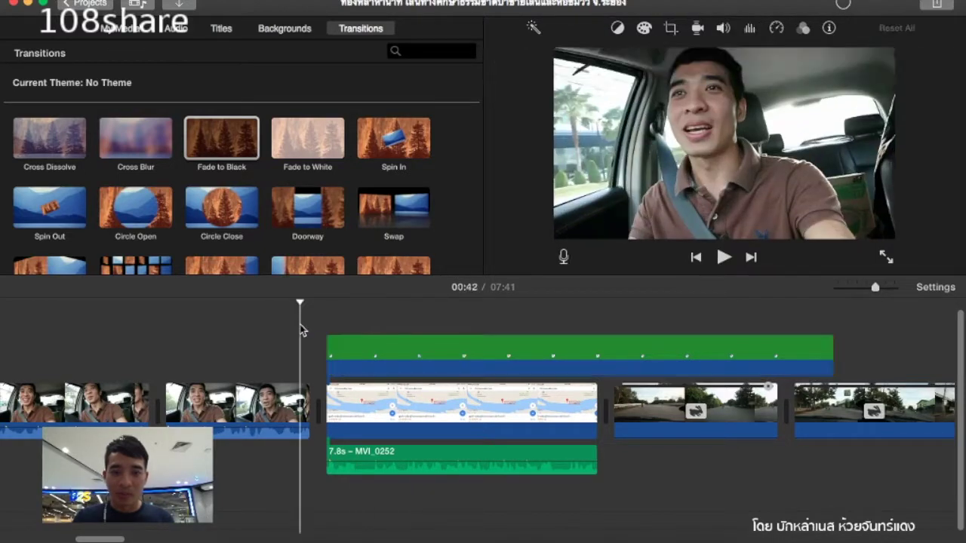
{"action": "key", "text": "space"}
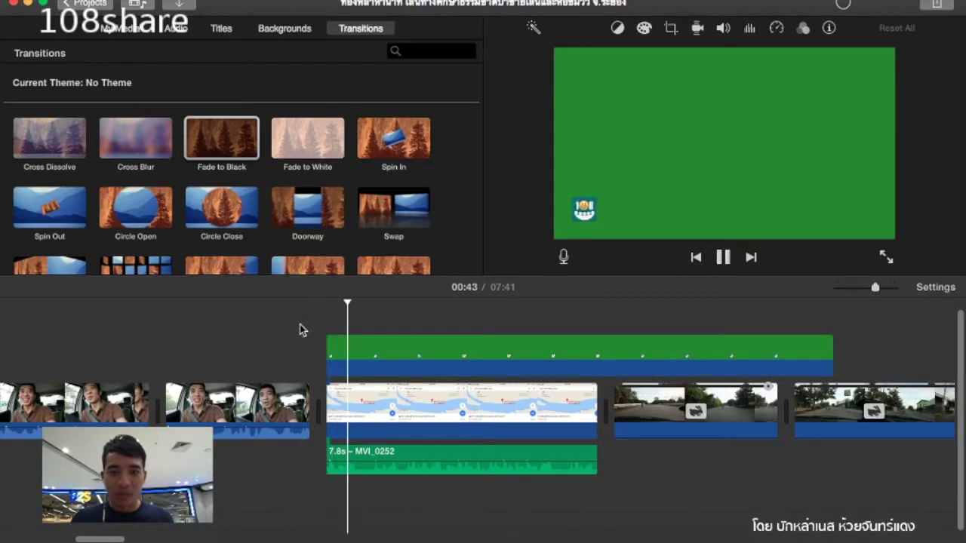
{"action": "key", "text": "space"}
Step: Erase the leftover green background from the logo overlay at 00:48 with the clean-up eraser, then preview from before the map clip
{"action": "left_click", "coordinate": [502, 353]}
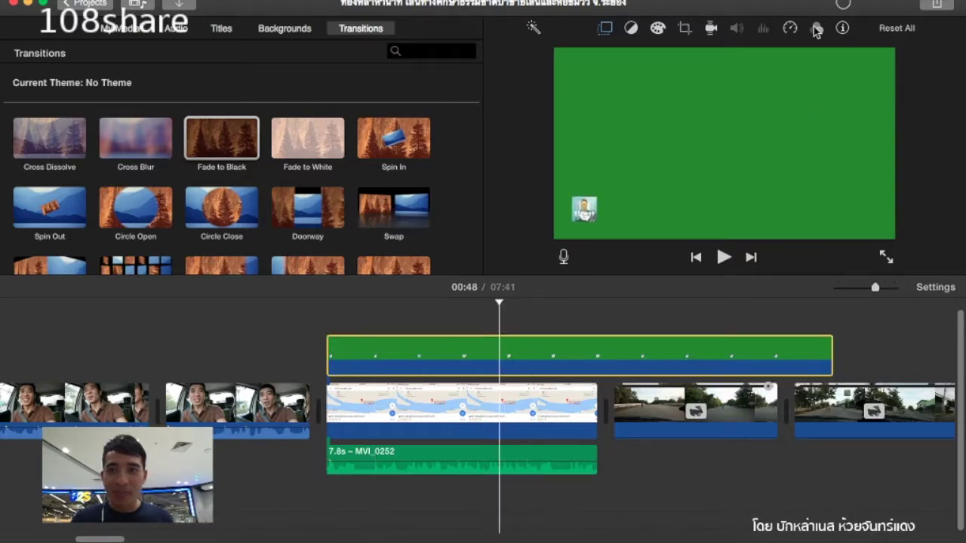
{"action": "left_click", "coordinate": [605, 31]}
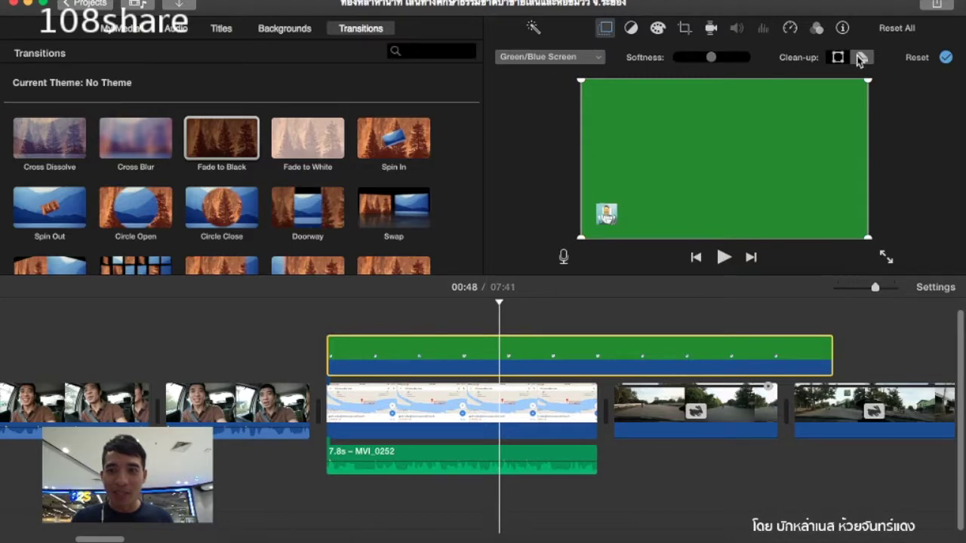
{"action": "left_click", "coordinate": [860, 59]}
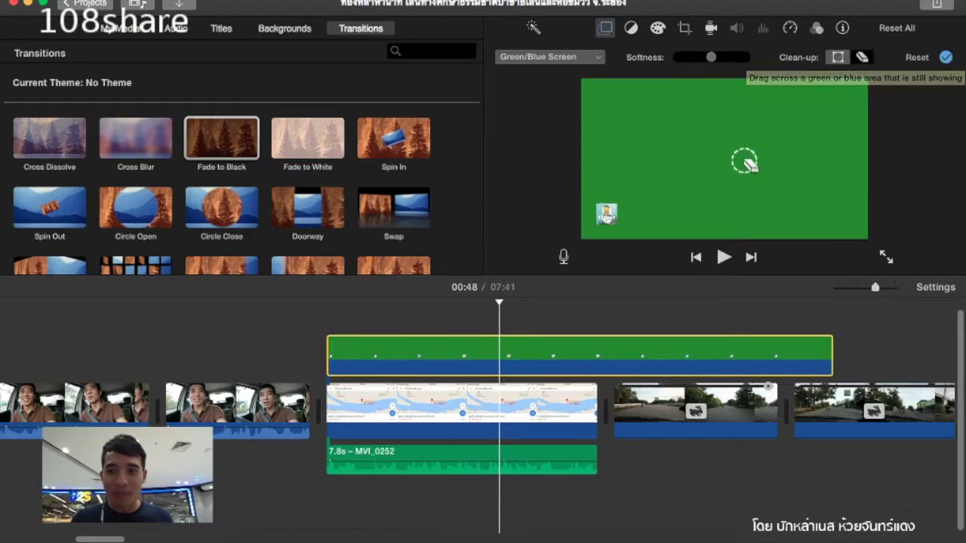
{"action": "left_click", "coordinate": [744, 163]}
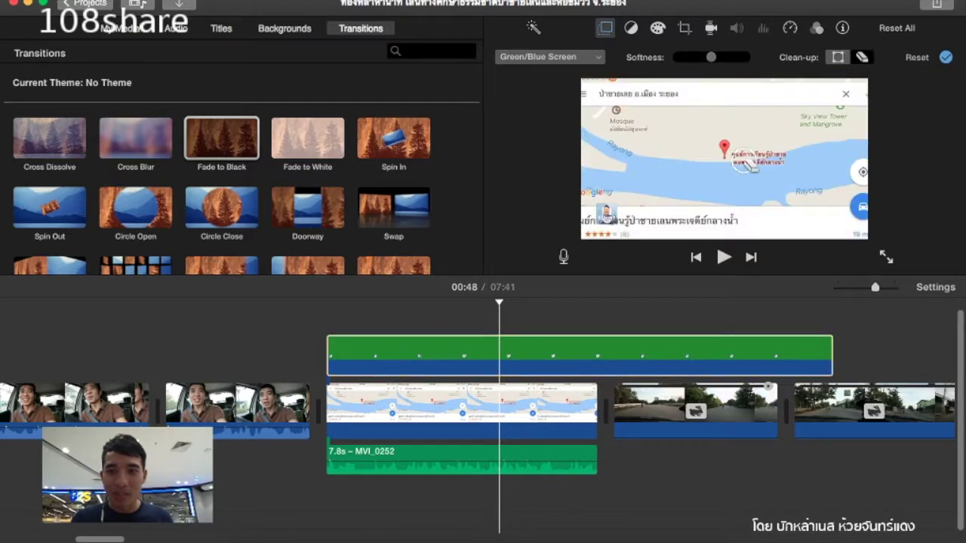
{"action": "left_click", "coordinate": [286, 326]}
{"action": "key", "text": "space"}
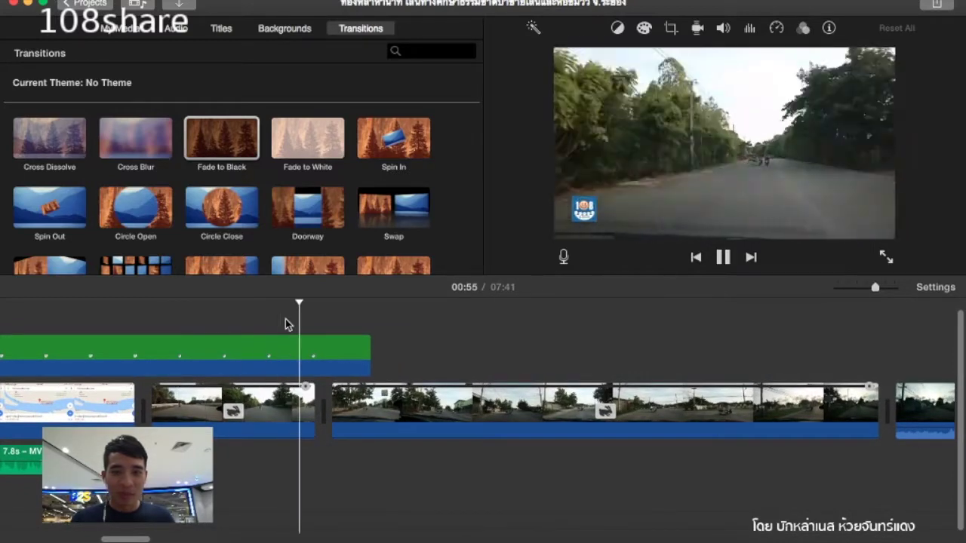
Step: Stop the preview and paste copies of the logo overlay end to end from 00:56 until 01:51
{"action": "key", "text": "space"}
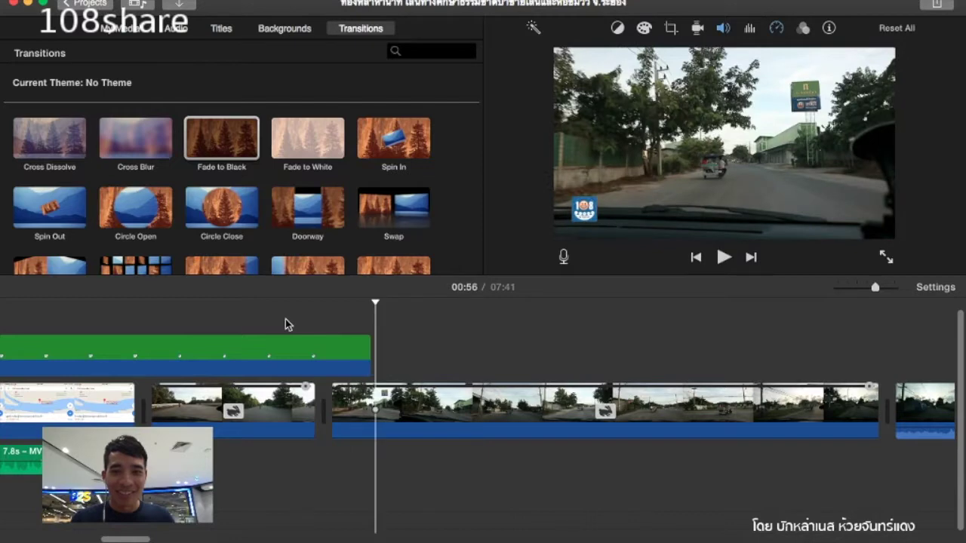
{"action": "left_click", "coordinate": [335, 348]}
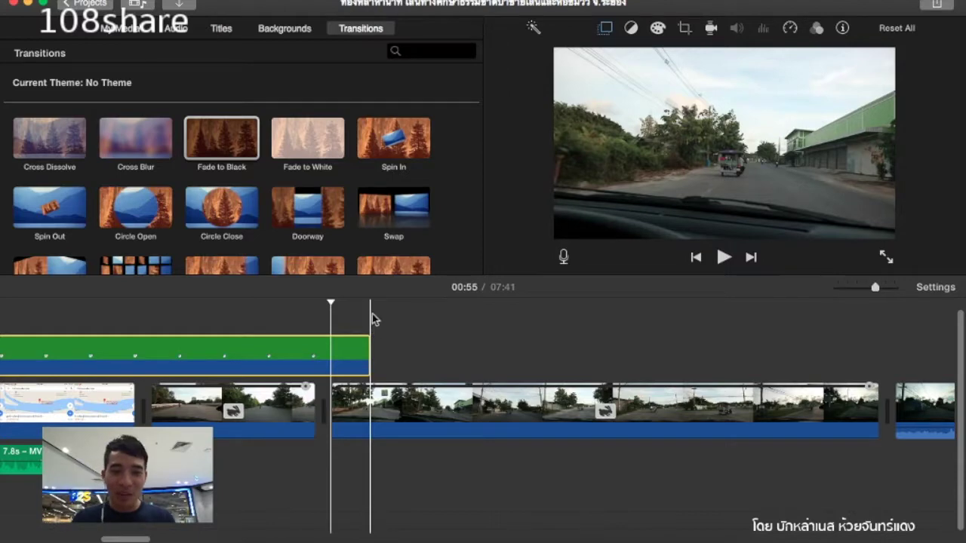
{"action": "left_click", "coordinate": [373, 319]}
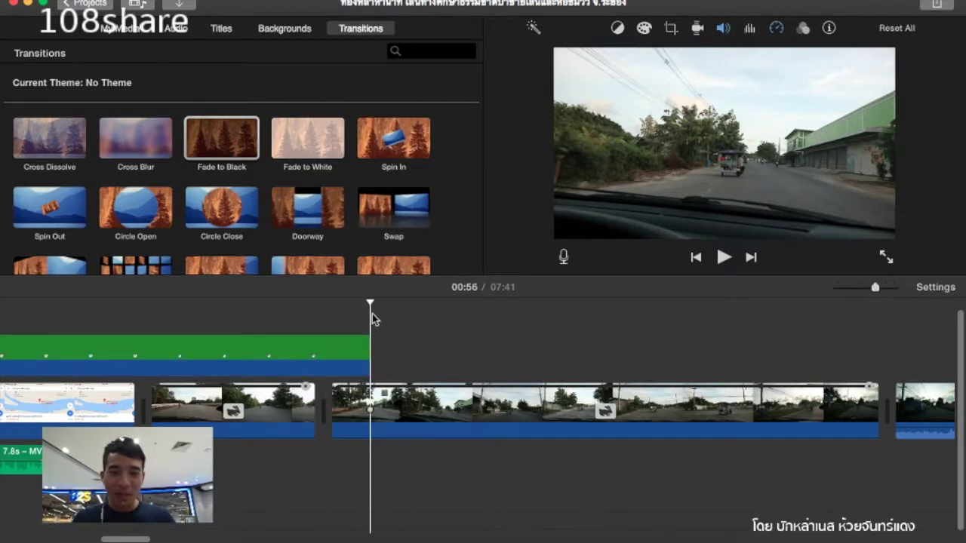
{"action": "left_click", "coordinate": [319, 352]}
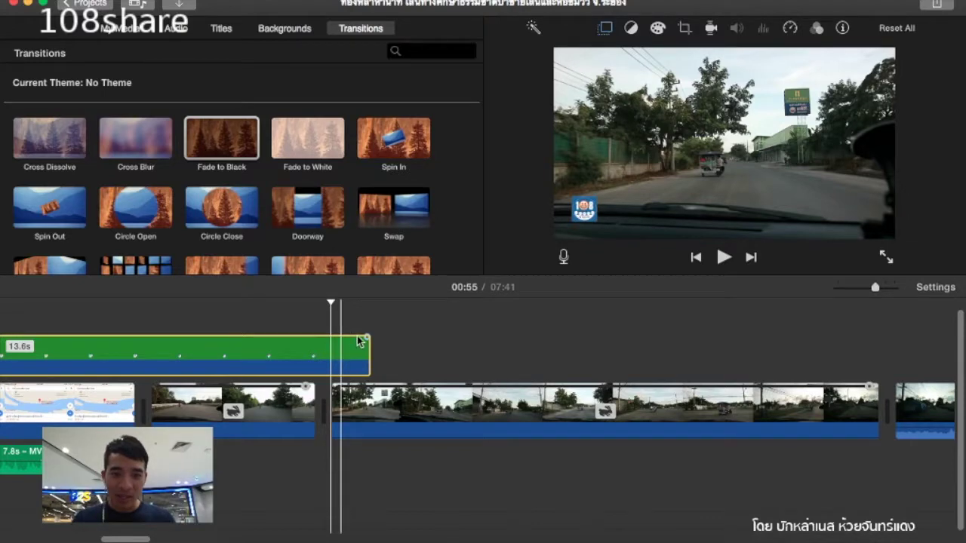
{"action": "left_click", "coordinate": [372, 317]}
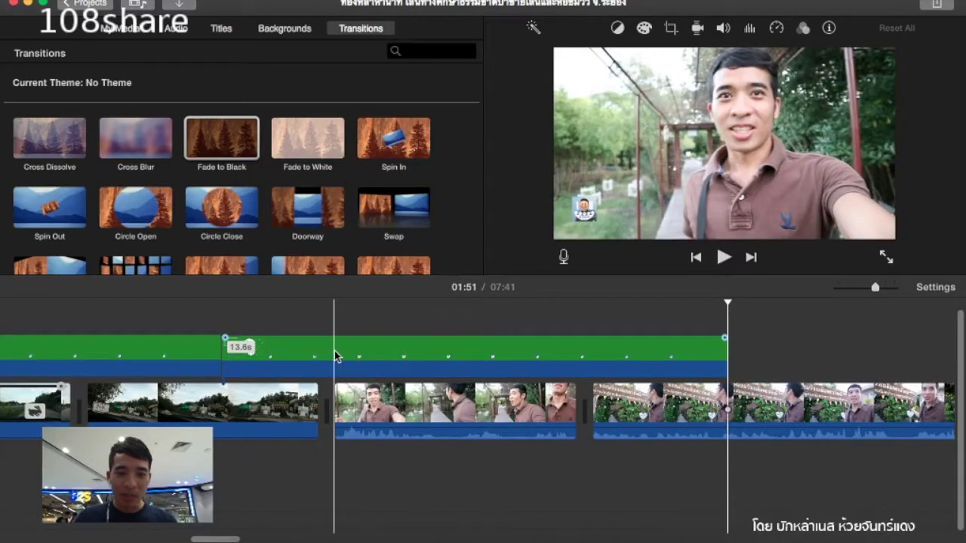
Step: Split the last logo copy at 01:40, delete the part after the split, and play across the cut to check it
{"action": "left_click", "coordinate": [335, 356]}
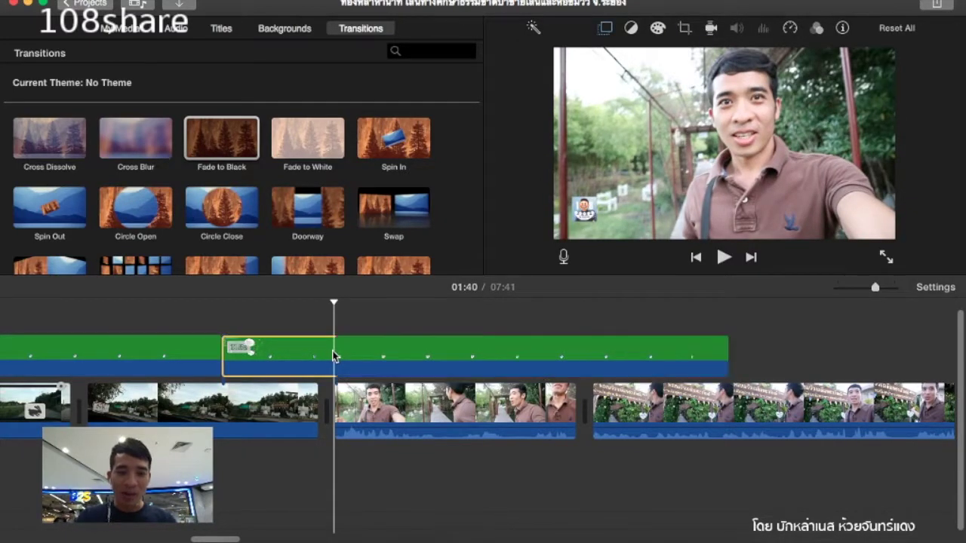
{"action": "key", "text": "super+b"}
{"action": "left_click", "coordinate": [377, 356]}
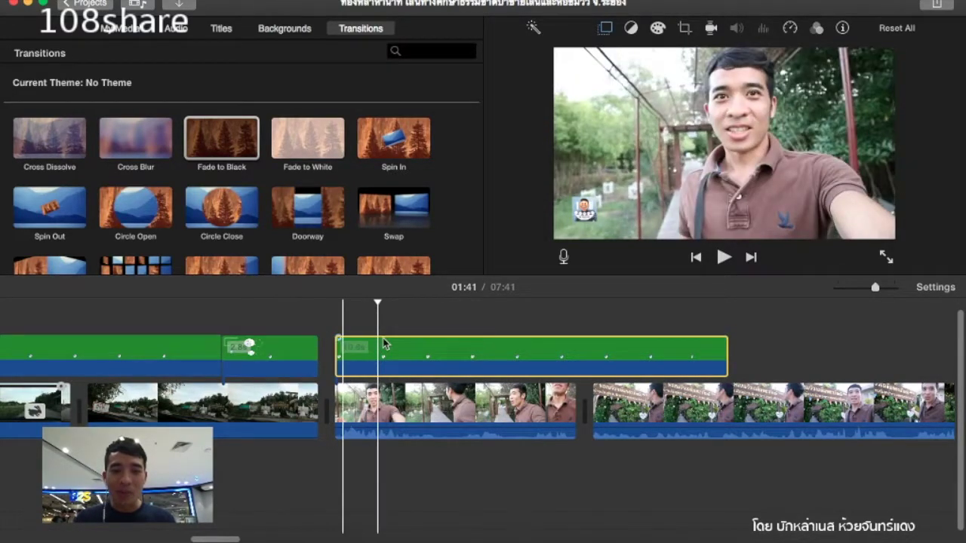
{"action": "key", "text": "Delete"}
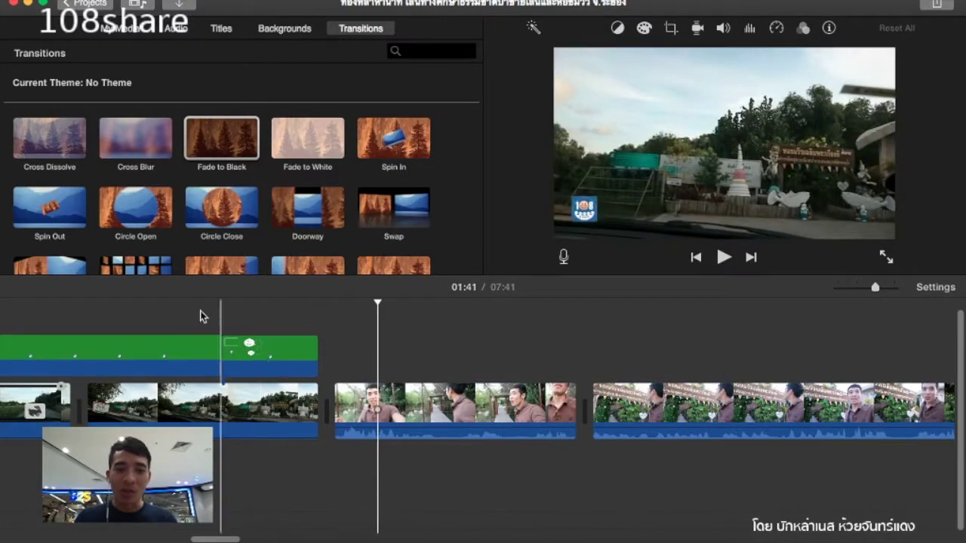
{"action": "key", "text": "space"}
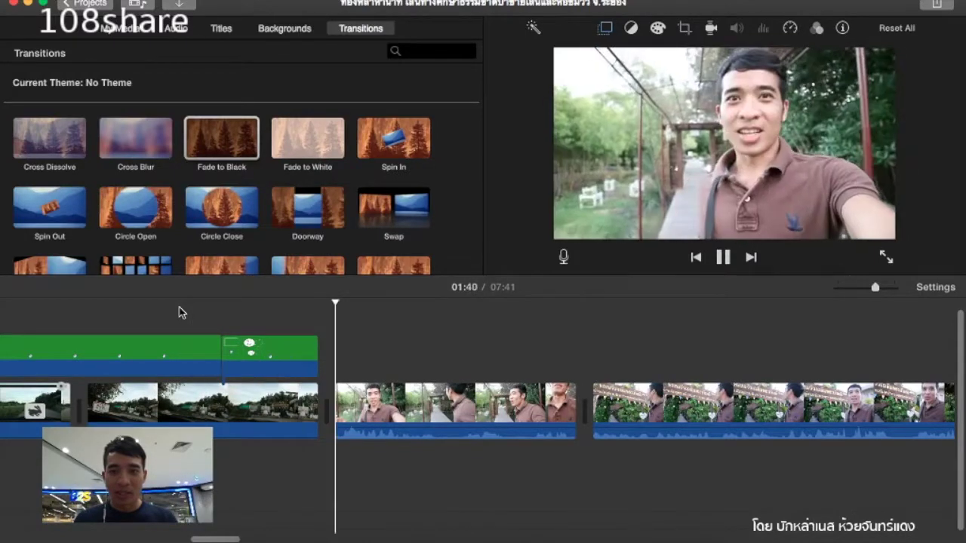
{"action": "key", "text": "space"}
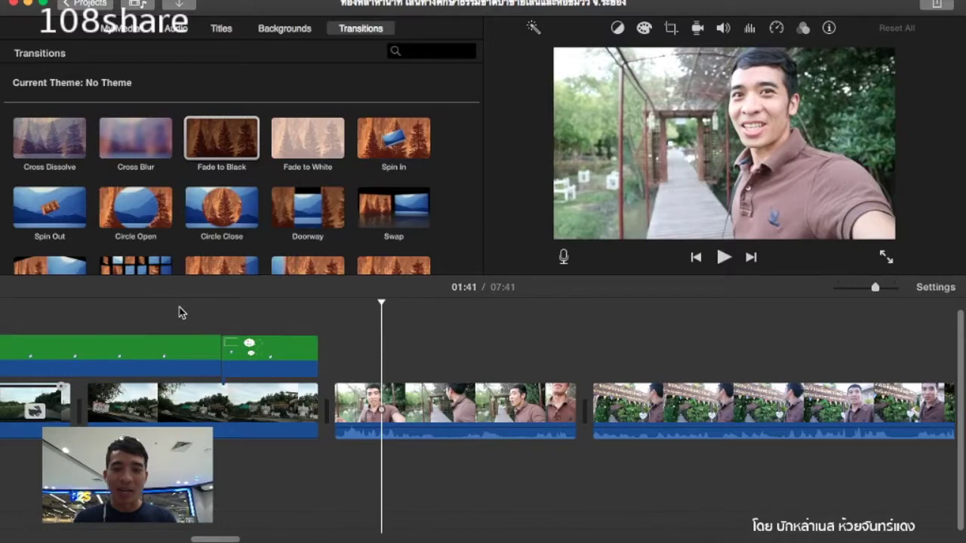
Step: Try lifting the walkway selfie clip at 01:40 out of the main track as an overlay above the following clip
{"action": "scroll", "coordinate": [181, 312], "scroll_direction": "right", "scroll_amount": 2}
{"action": "scroll", "coordinate": [181, 312], "scroll_direction": "right", "scroll_amount": 3}
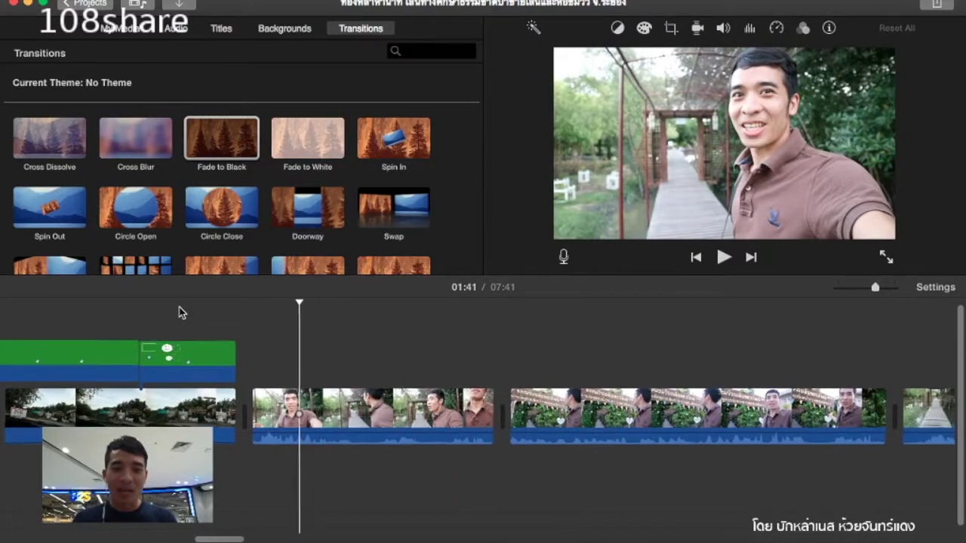
{"action": "scroll", "coordinate": [181, 313], "scroll_direction": "right", "scroll_amount": 1}
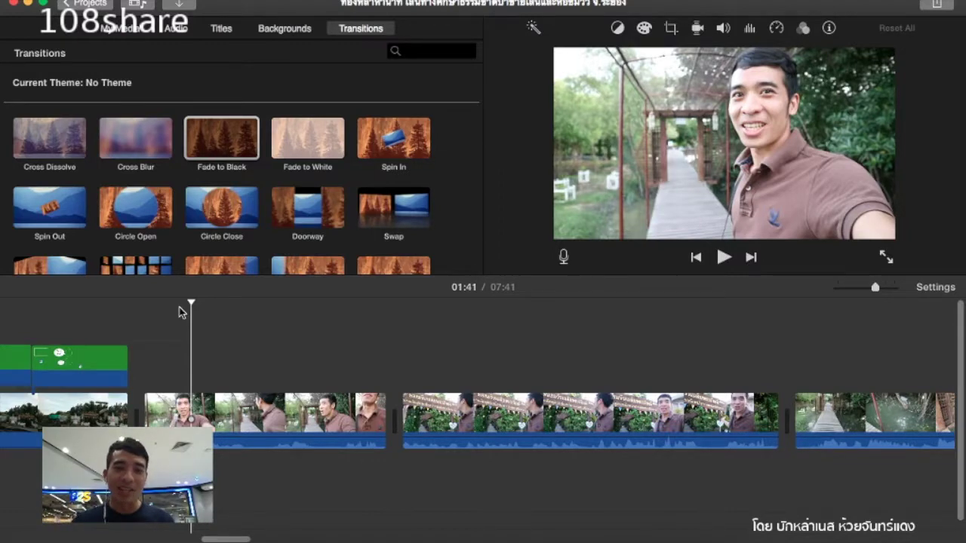
{"action": "scroll", "coordinate": [181, 312], "scroll_direction": "left", "scroll_amount": 2}
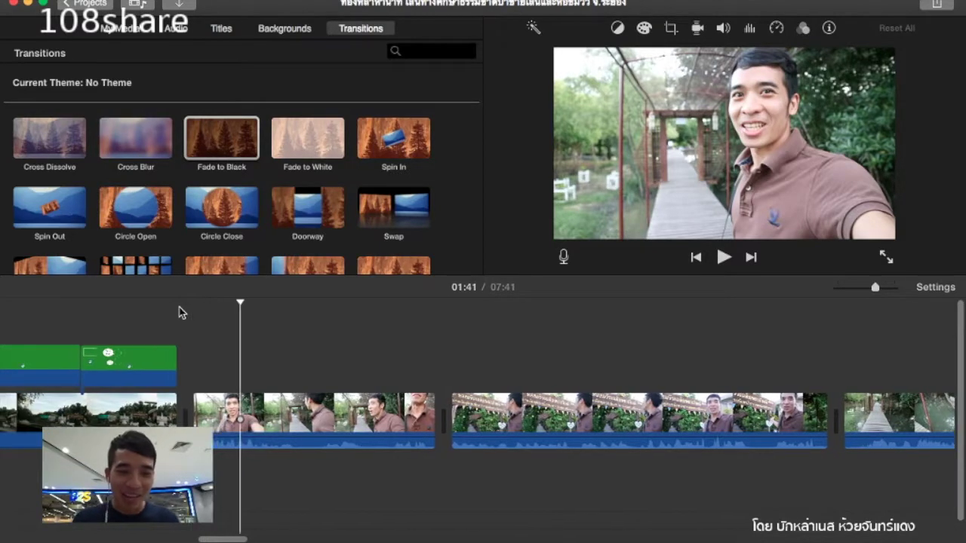
{"action": "left_click", "coordinate": [189, 325]}
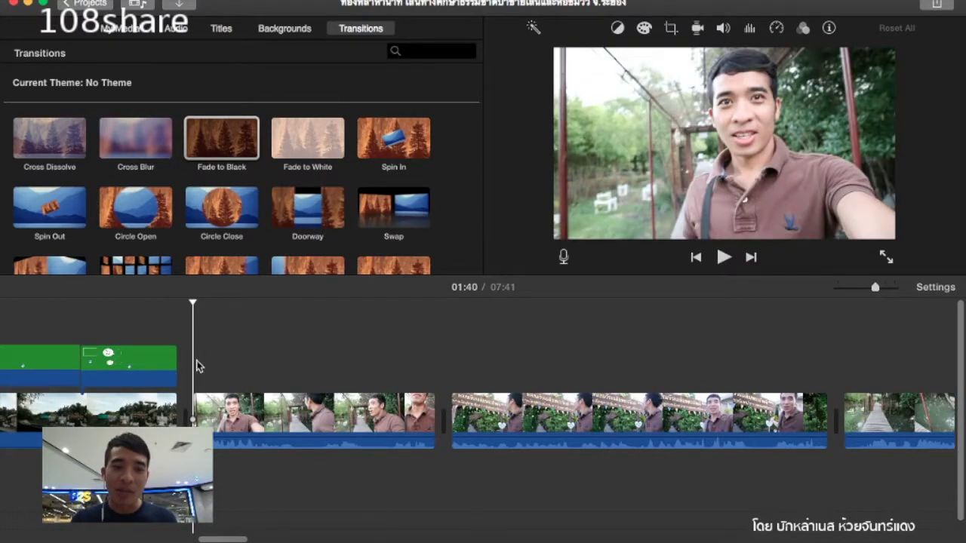
{"action": "left_click", "coordinate": [260, 415]}
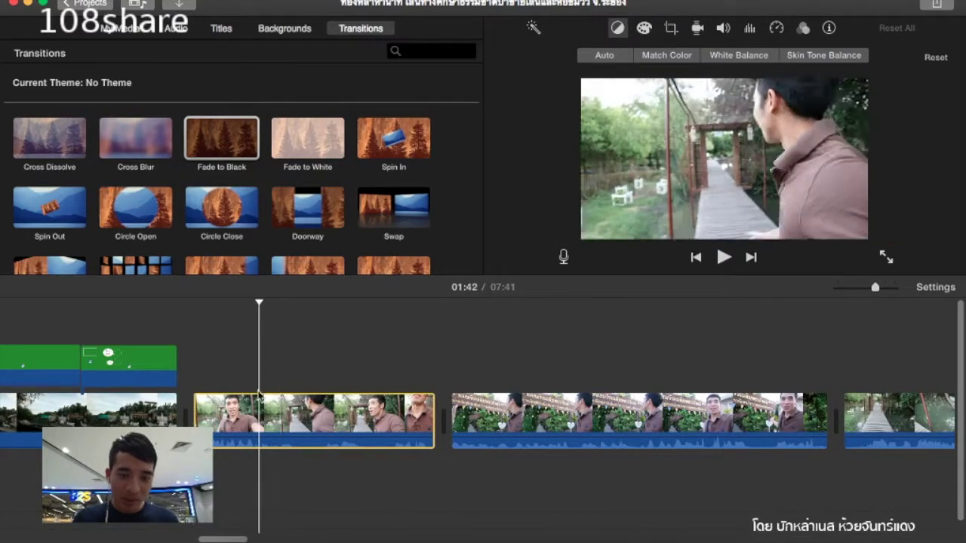
{"action": "left_click_drag", "start_coordinate": [268, 414], "coordinate": [266, 361]}
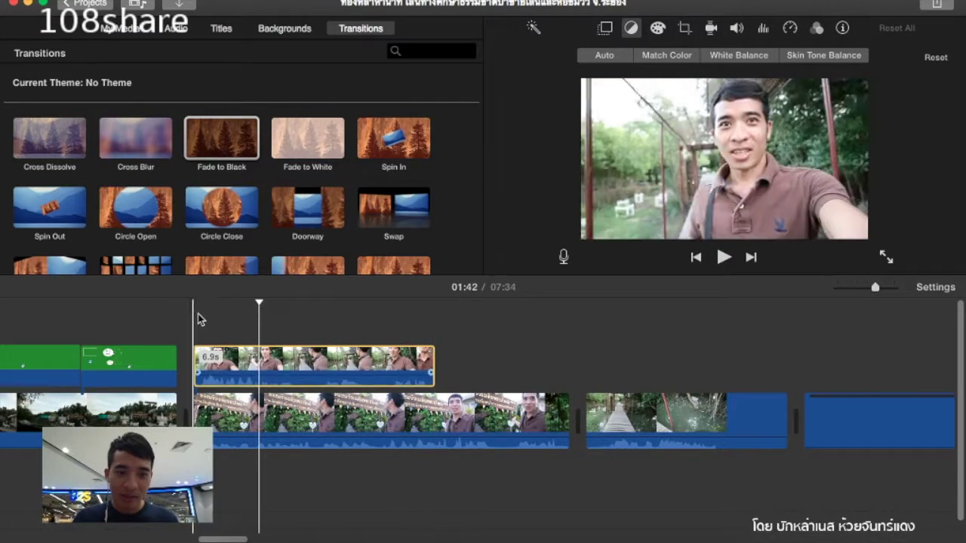
{"action": "left_click", "coordinate": [243, 313]}
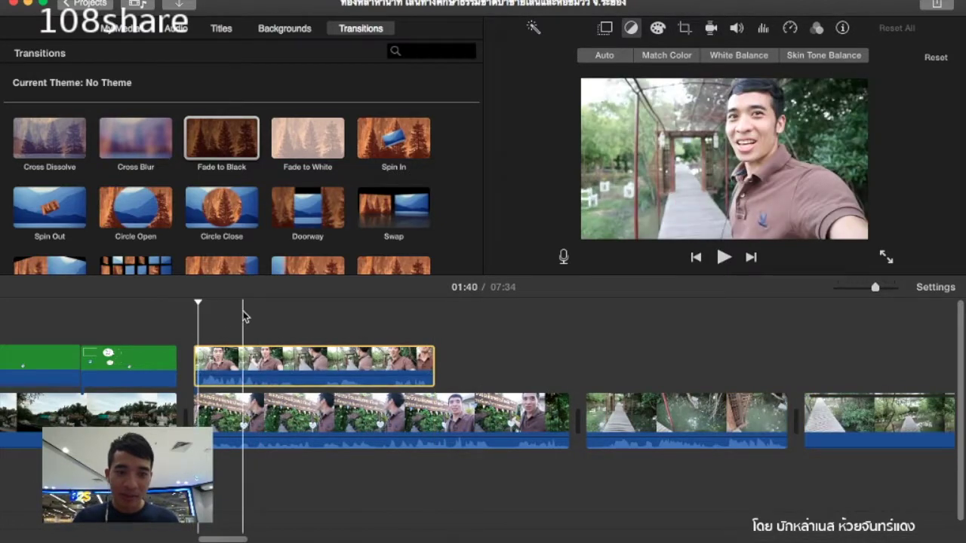
Step: Try the Split Screen overlay mode on the selfie clip in the Top and Bottom positions
{"action": "left_click", "coordinate": [606, 27]}
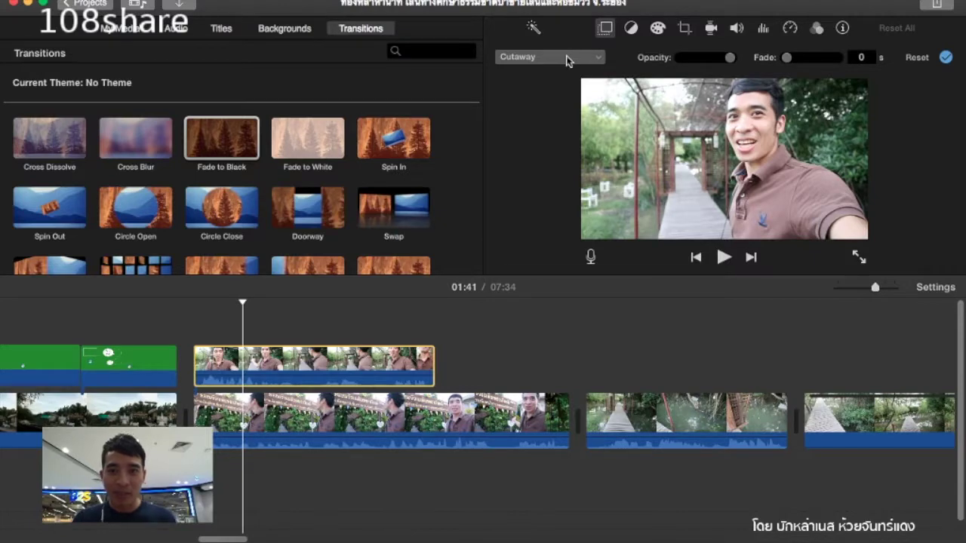
{"action": "left_click", "coordinate": [568, 59]}
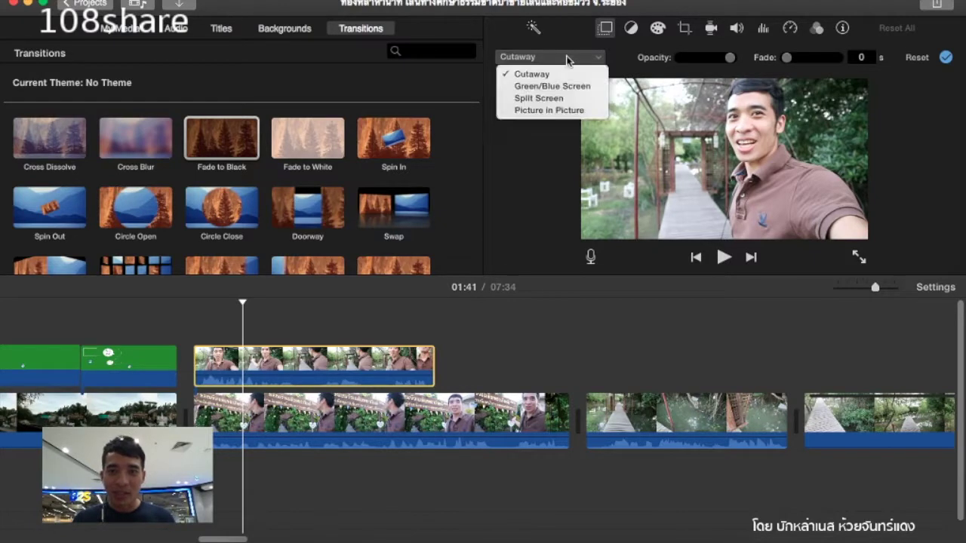
{"action": "left_click", "coordinate": [551, 99]}
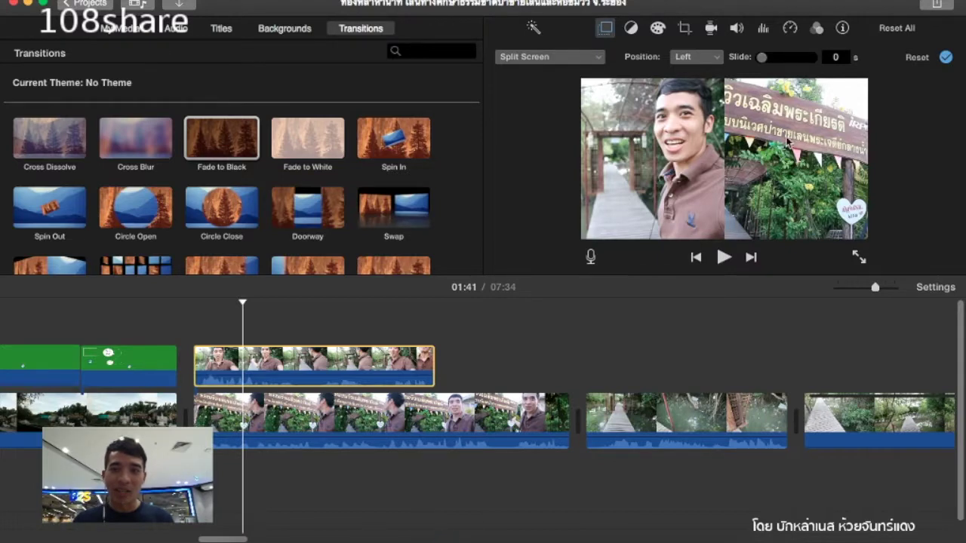
{"action": "left_click", "coordinate": [701, 65]}
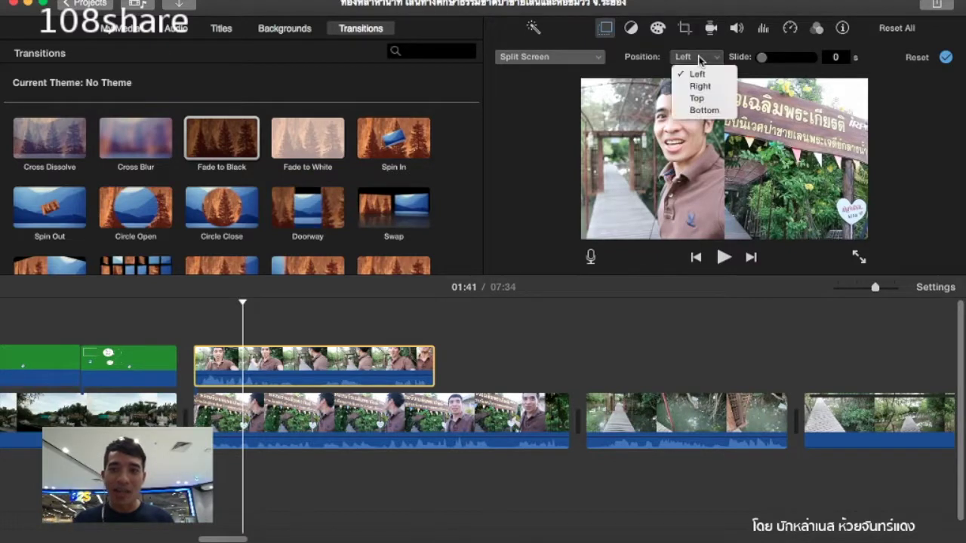
{"action": "left_click", "coordinate": [703, 98]}
{"action": "left_click", "coordinate": [705, 60]}
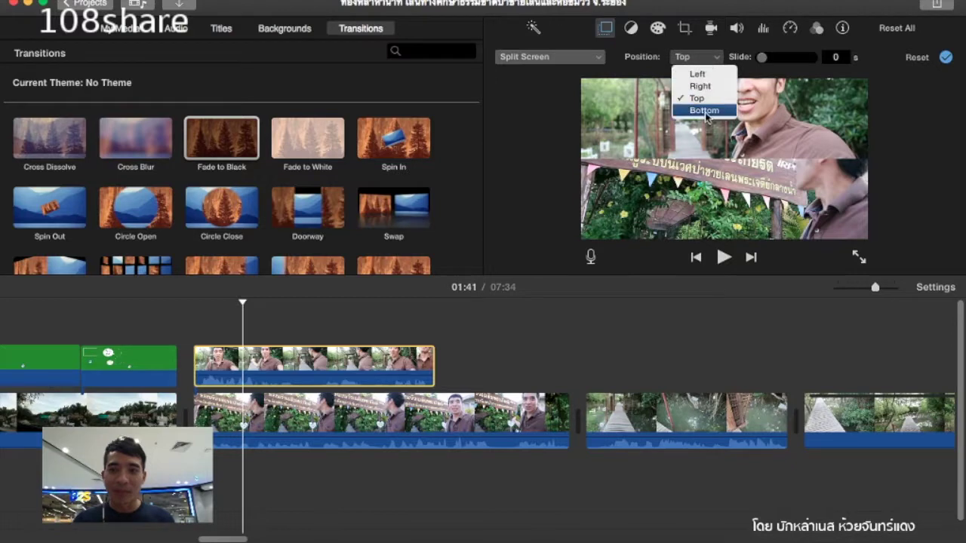
{"action": "left_click", "coordinate": [704, 111]}
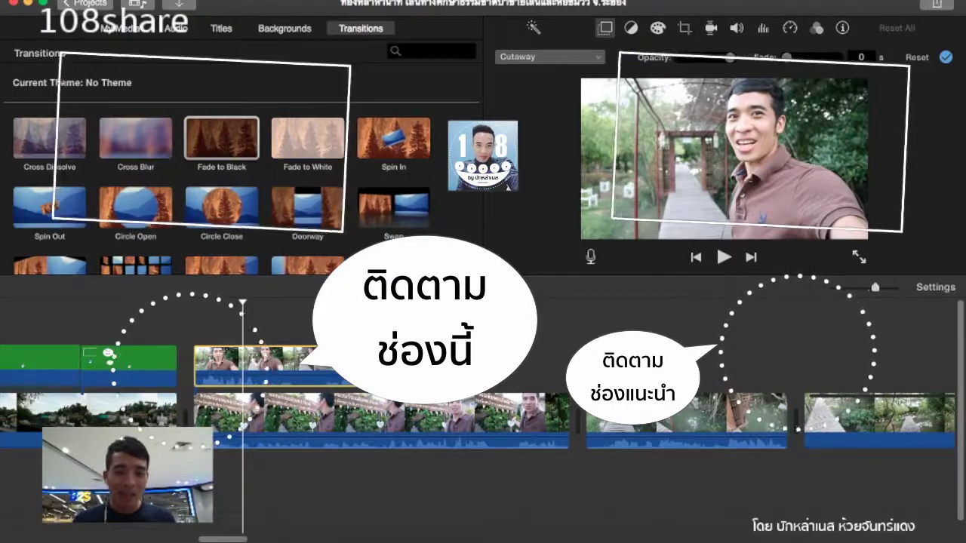
Step: Undo the overlay changes to return the selfie clip to the main track, and switch to OBS
{"action": "key", "text": "super+z"}
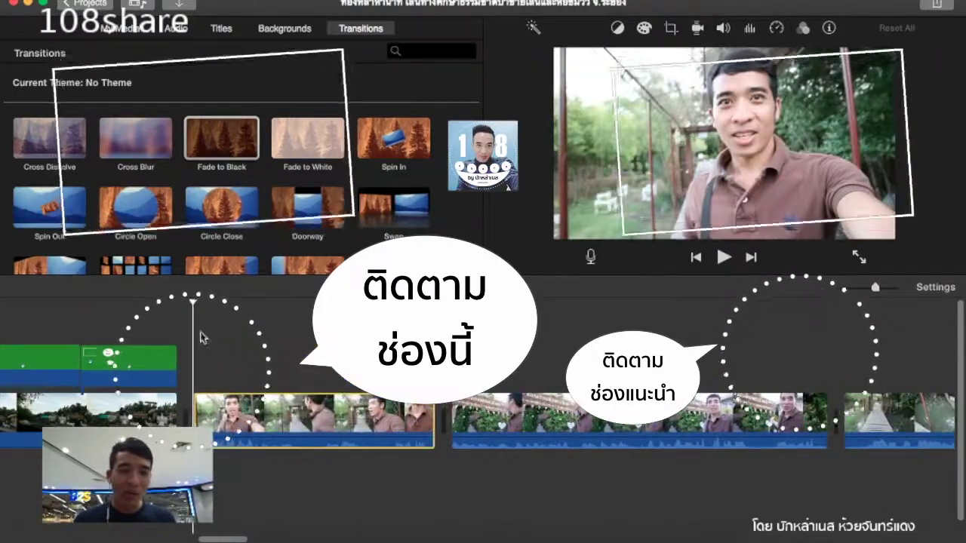
{"action": "left_click", "coordinate": [617, 514]}
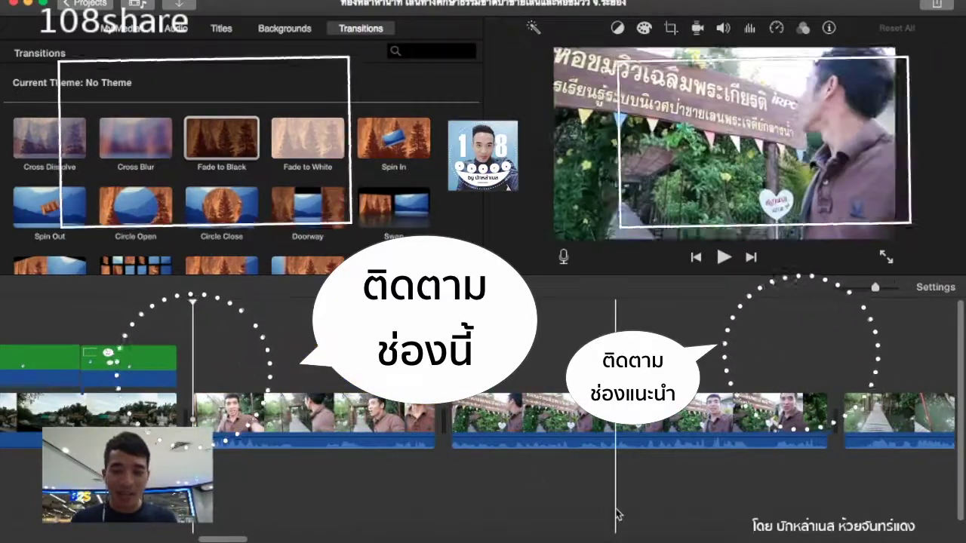
{"action": "left_click", "coordinate": [517, 528]}
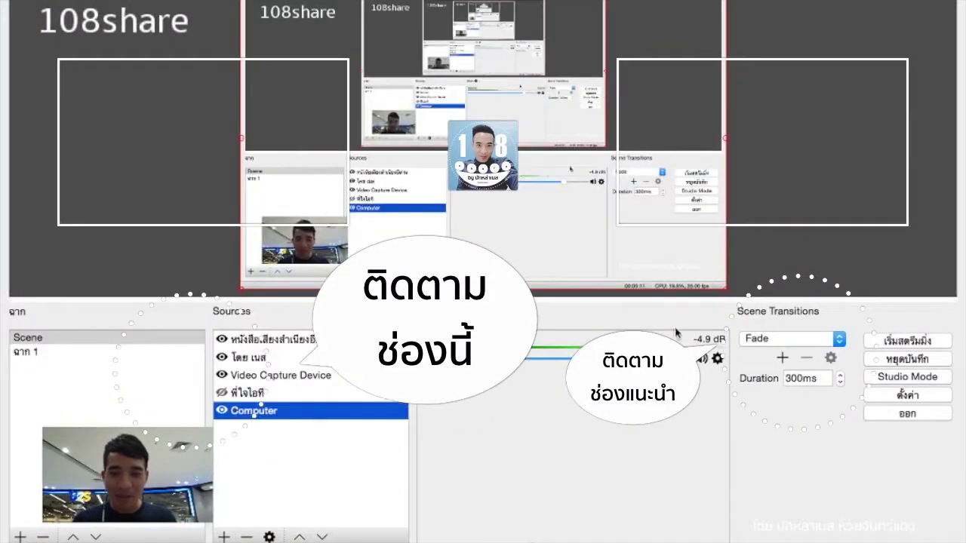